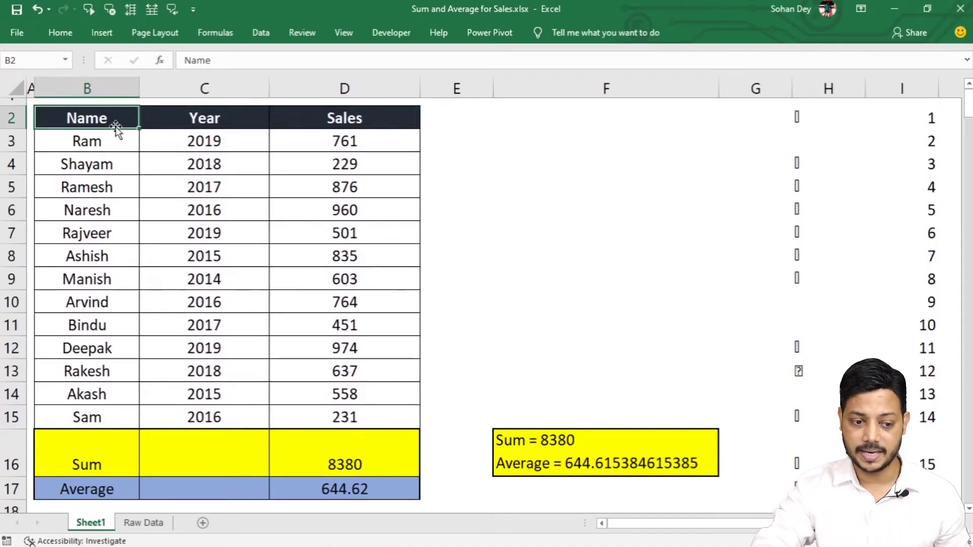
Review the table's names, years and Sales values, plus the D16 total and F16 summary formulas.
drag(117, 130, 263, 329)
drag(405, 122, 350, 324)
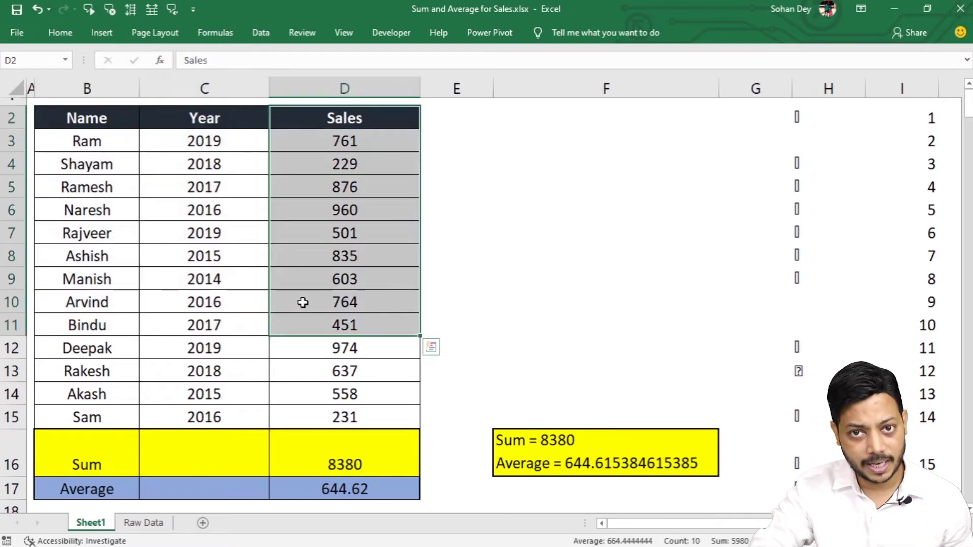
click(343, 477)
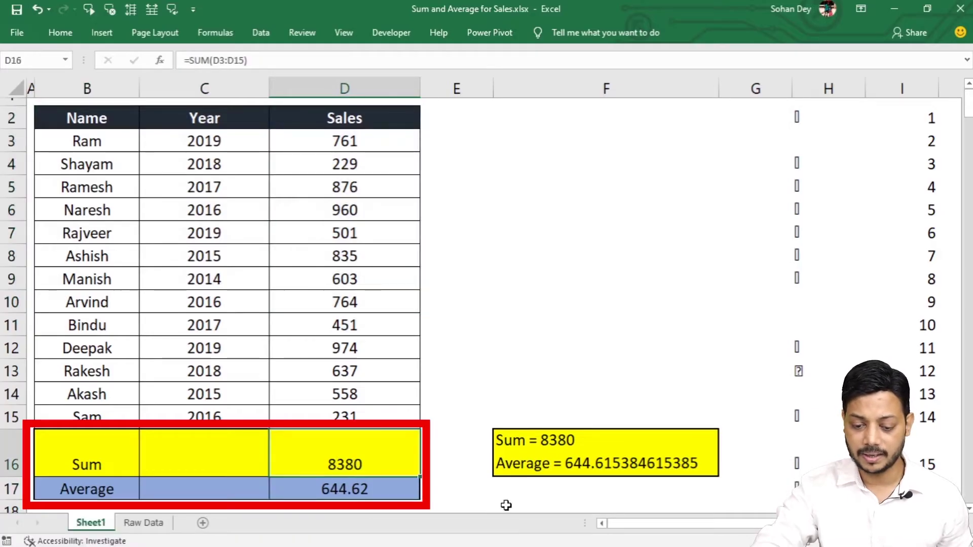
click(499, 444)
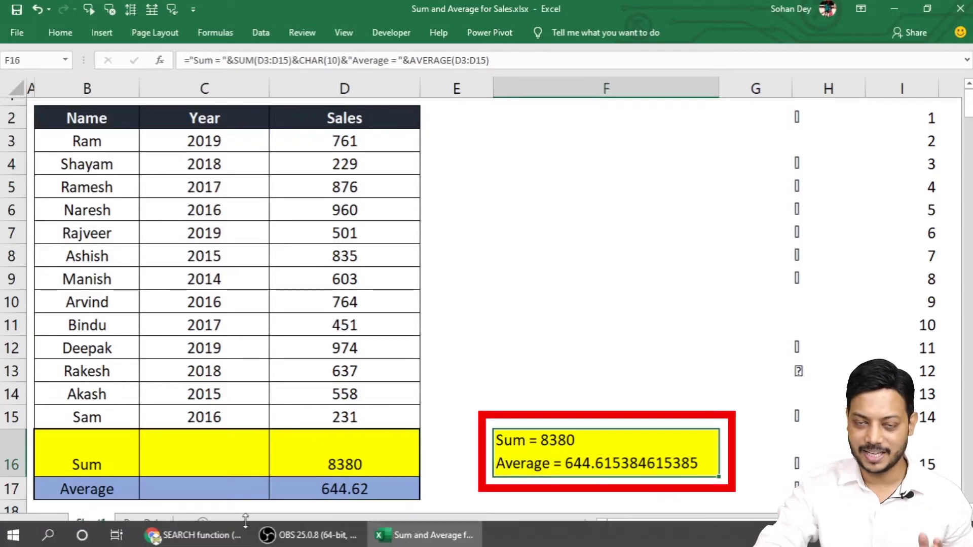
click(144, 523)
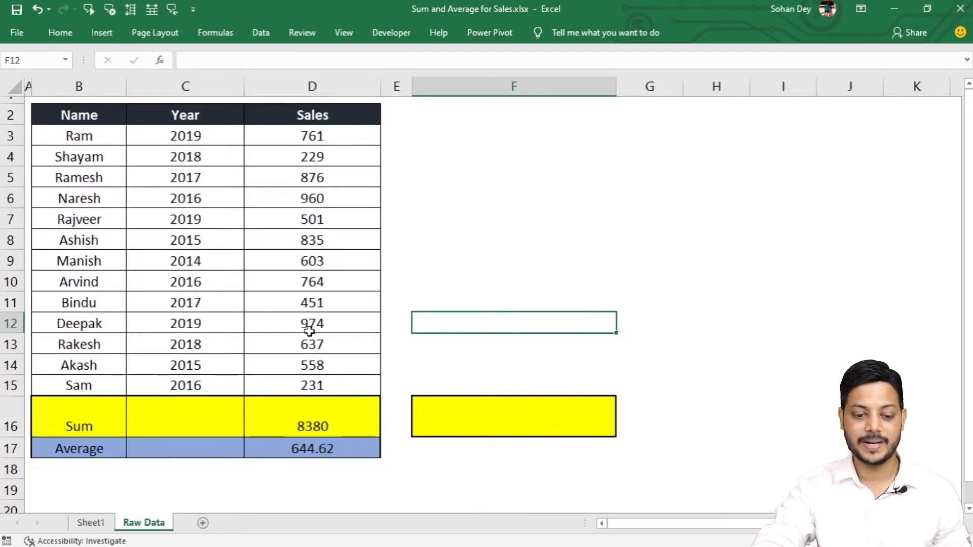
ctrl+scroll(575, 366, up, 1)
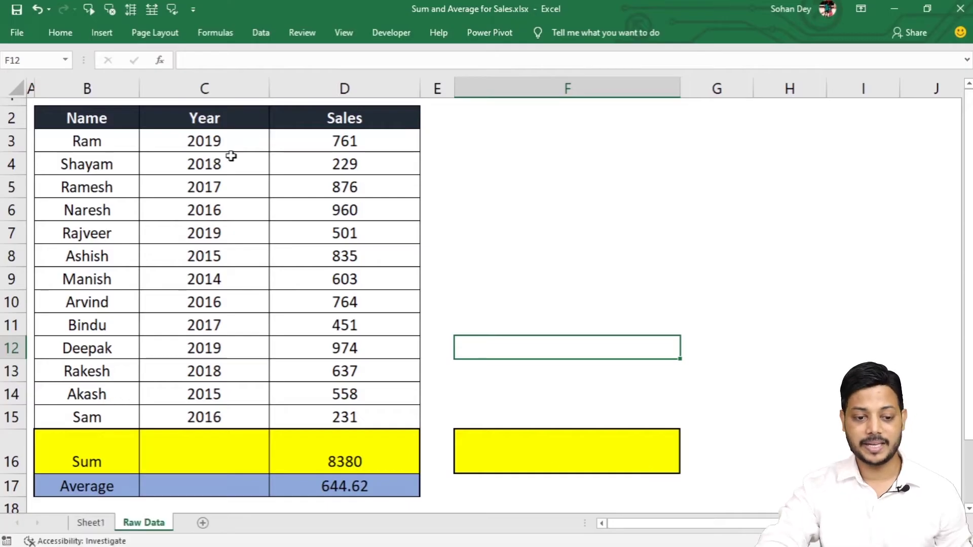
drag(352, 135, 365, 405)
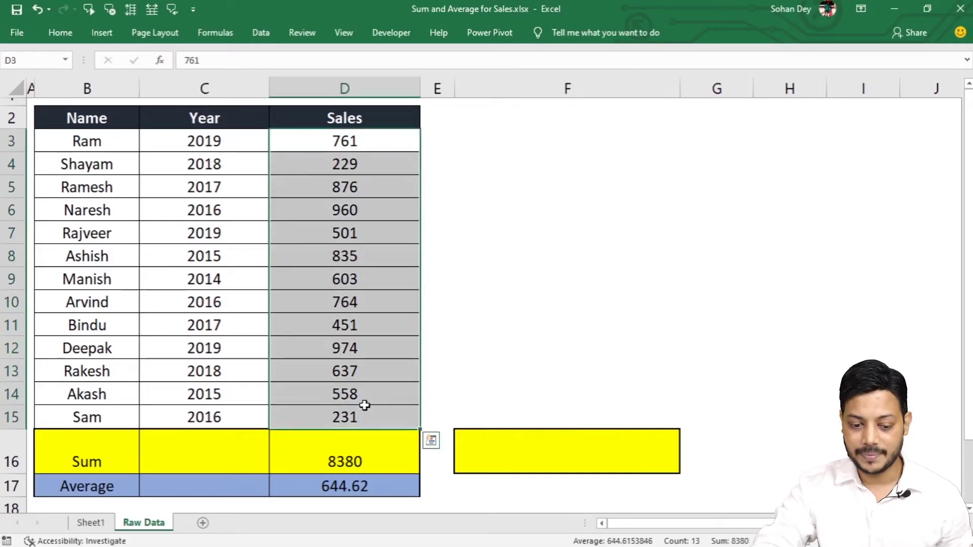
click(372, 458)
click(368, 488)
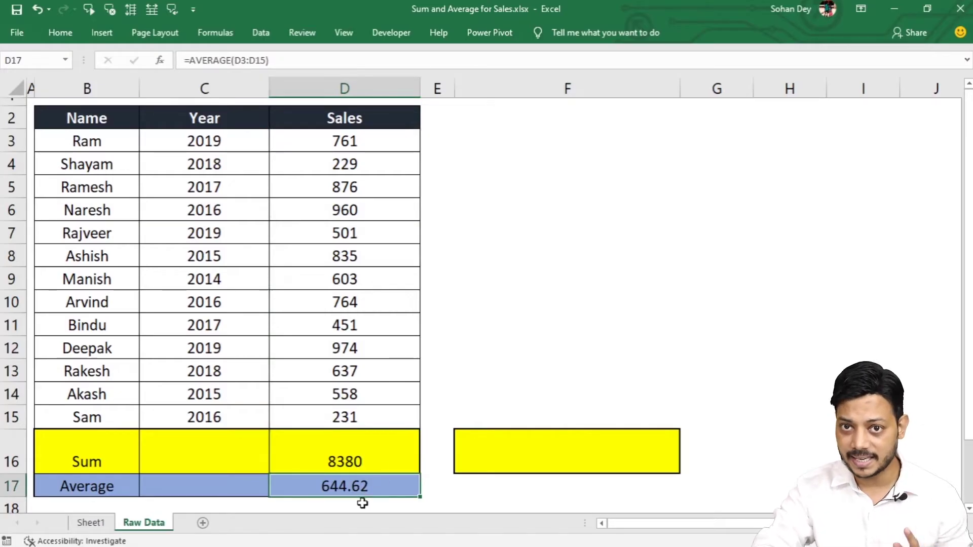
click(739, 124)
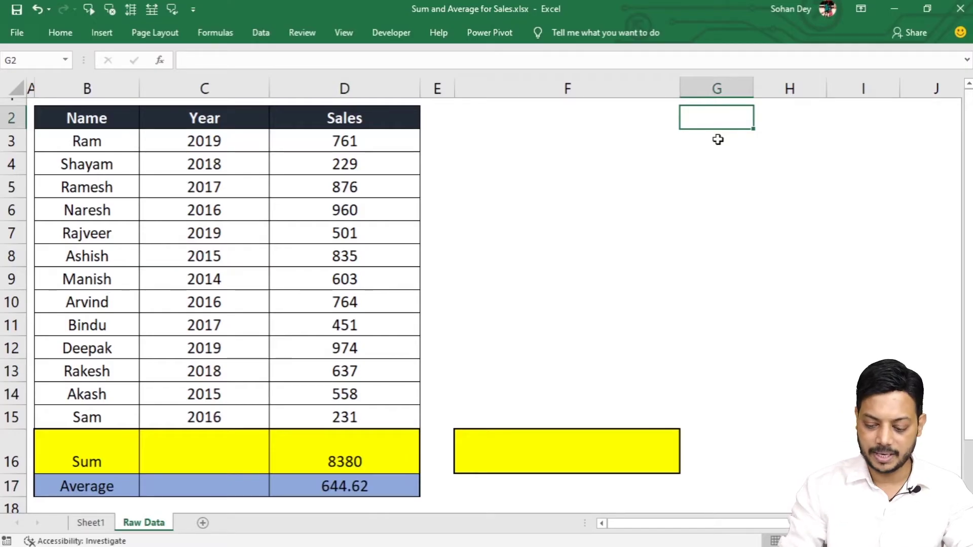
Enter 1, 2 and 3 in G2:G4 and fill the number series down column G.
text(1)
key(Return)
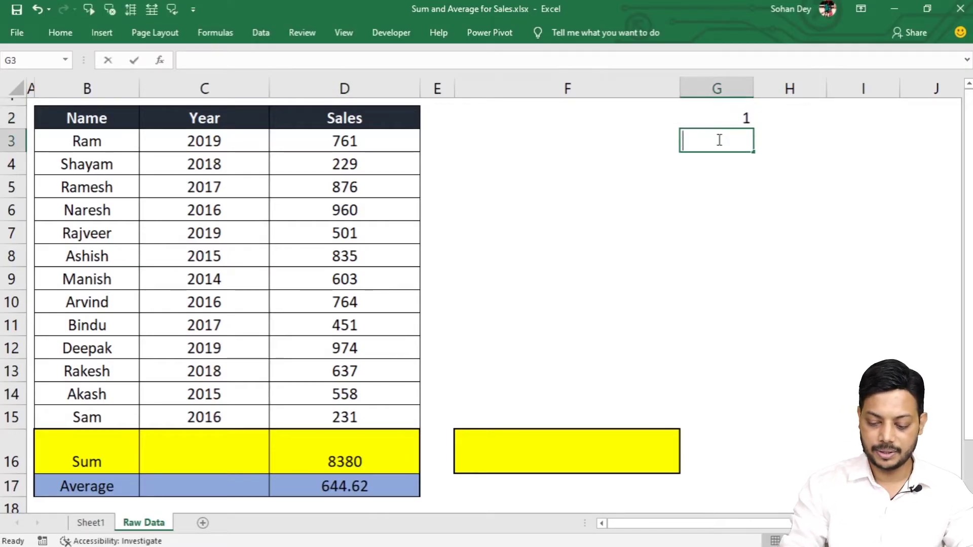
text(2)
key(Return)
text(3)
key(Return)
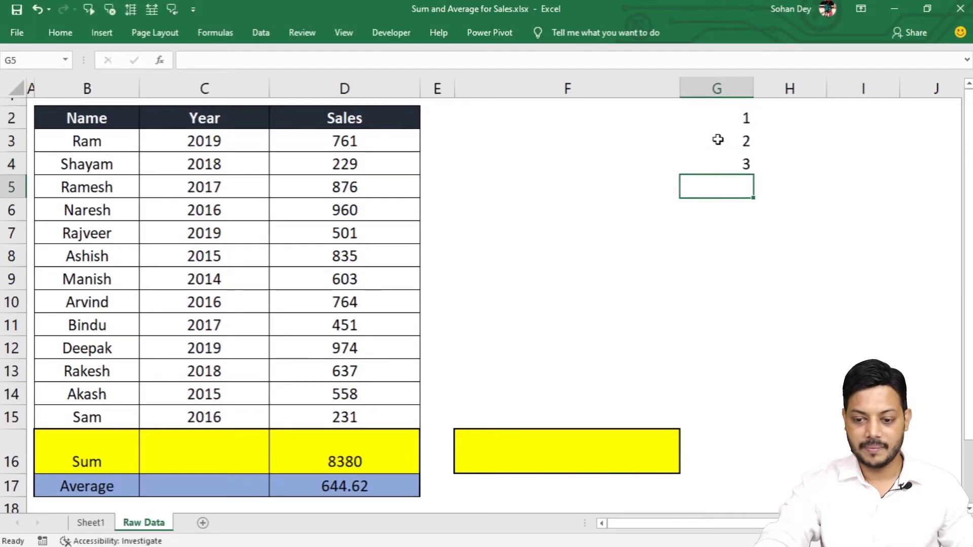
click(730, 112)
mouse_move(736, 123)
mouse_down()
mouse_move(744, 170)
mouse_move(735, 461)
mouse_up()
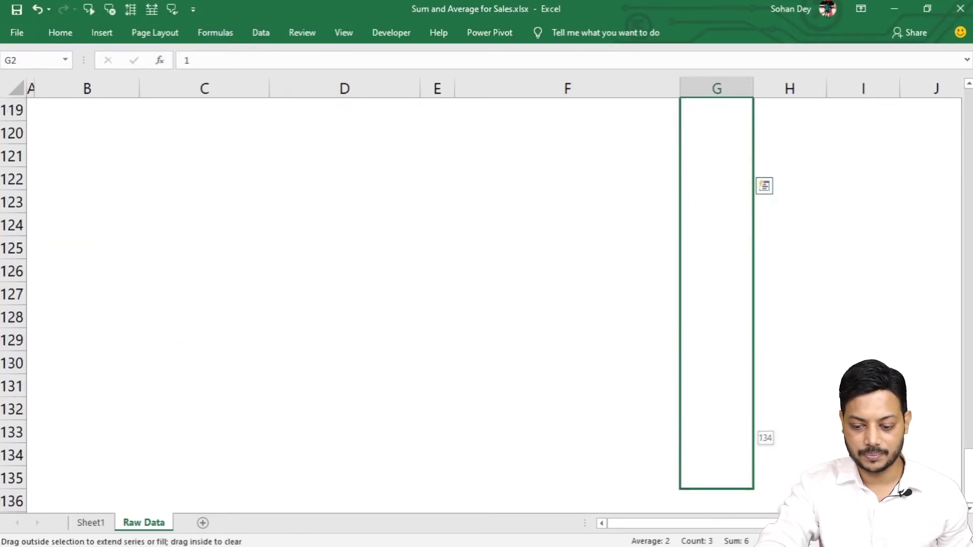
Enter the formula =CHAR(G2) in cell H2.
key(ctrl+BackSpace)
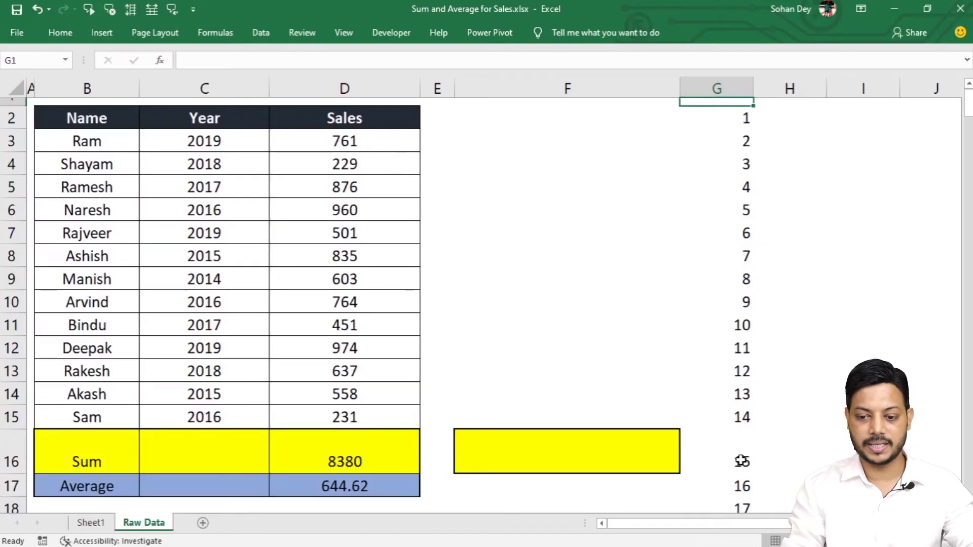
key(Right)
text(=cha)
key(Tab)
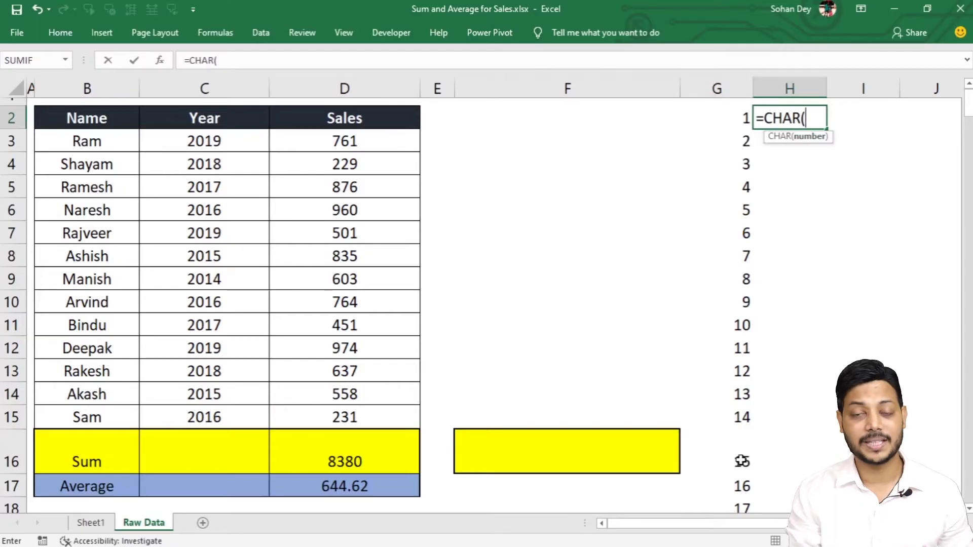
key(Left)
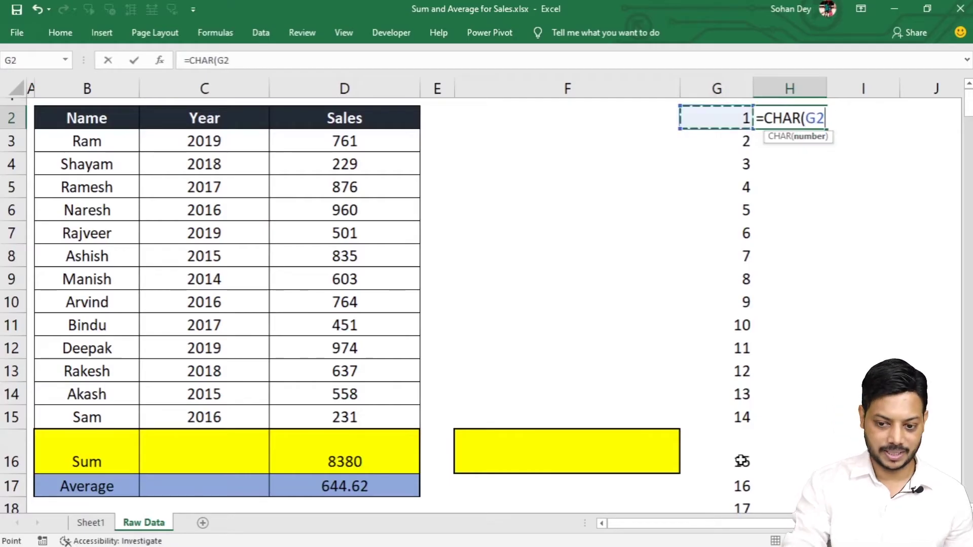
key(Return)
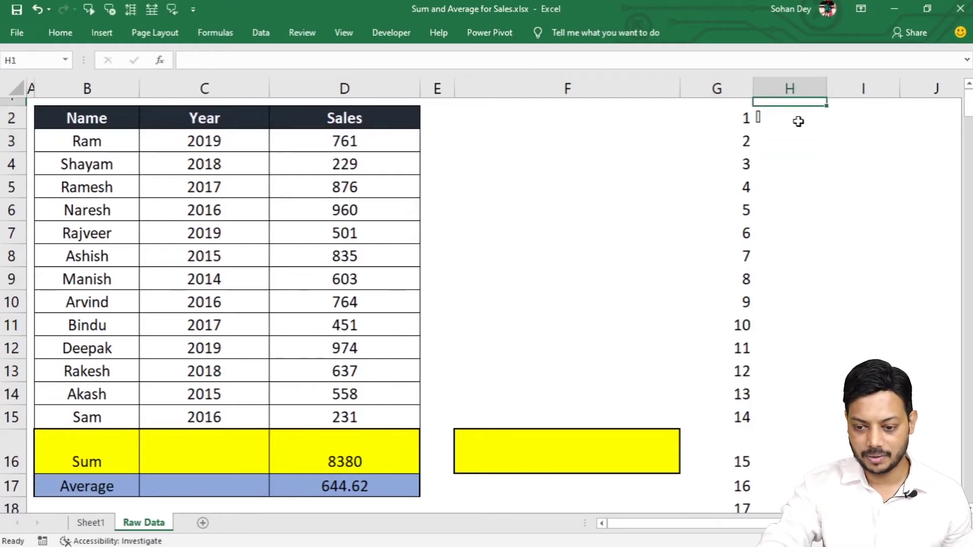
Fill the CHAR formula down column H and clear the #VALUE! rows after code 255.
key(Up)
double_click(826, 130)
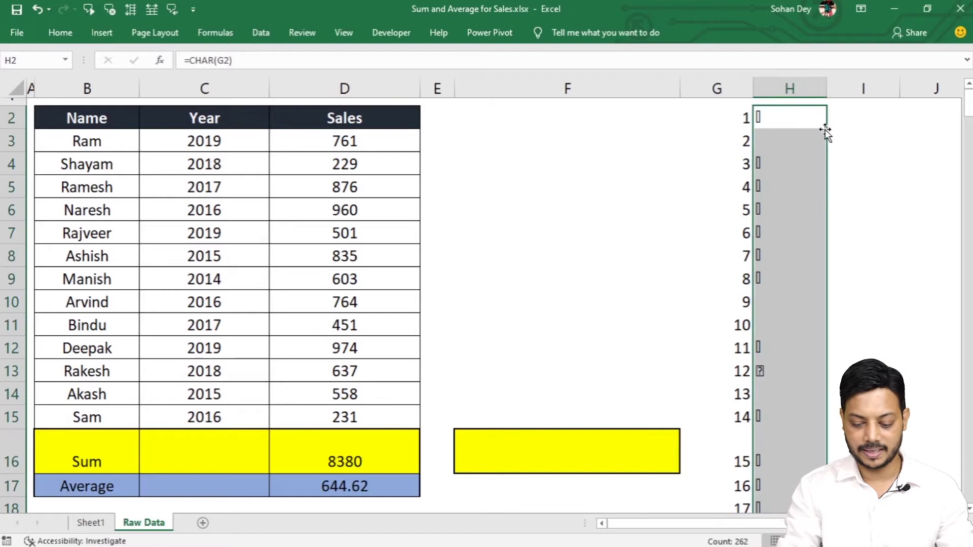
key(ctrl+Down)
key(Up)
key(Up)
key(Up)
key(Up)
key(Up)
key(Up)
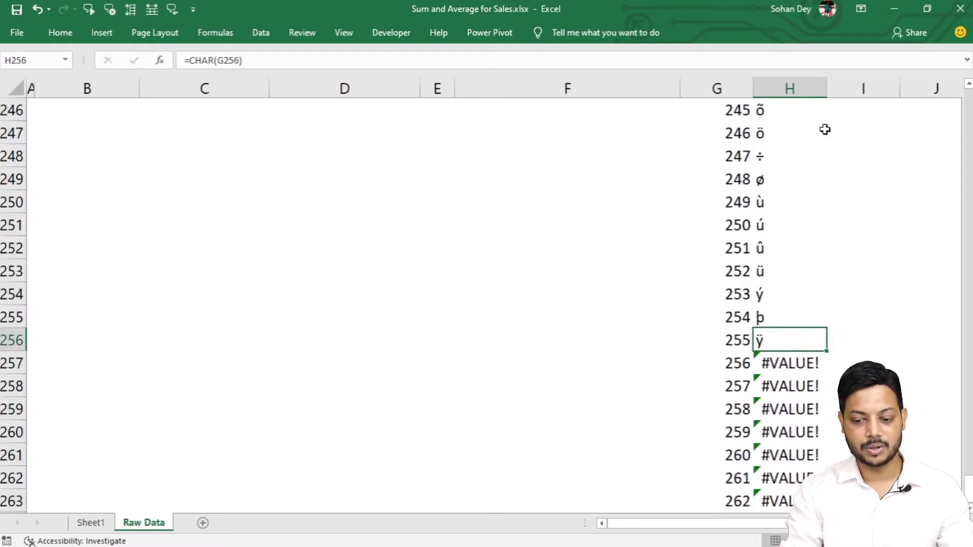
key(Left)
key(Down)
key(shift+Right)
key(ctrl+shift+Down)
key(Delete)
key(Up)
key(ctrl+Up)
key(ctrl+Up)
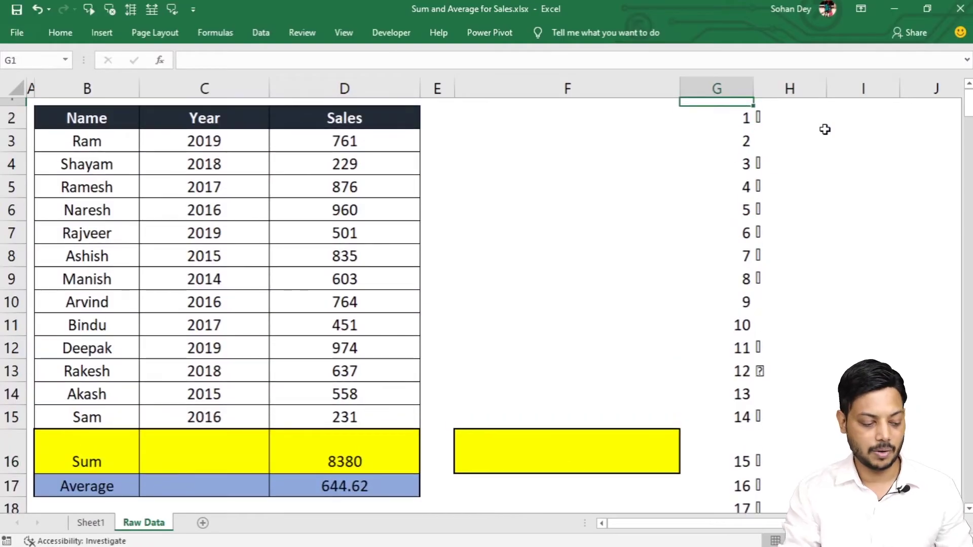
key(Down)
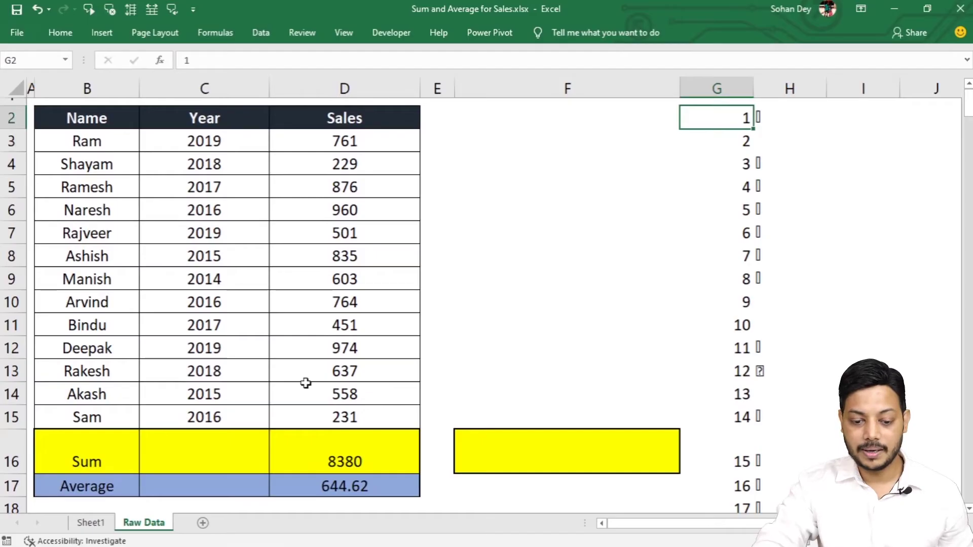
Enter ="Sum = "&SUM(D3:D15) in the yellow cell F16.
click(337, 484)
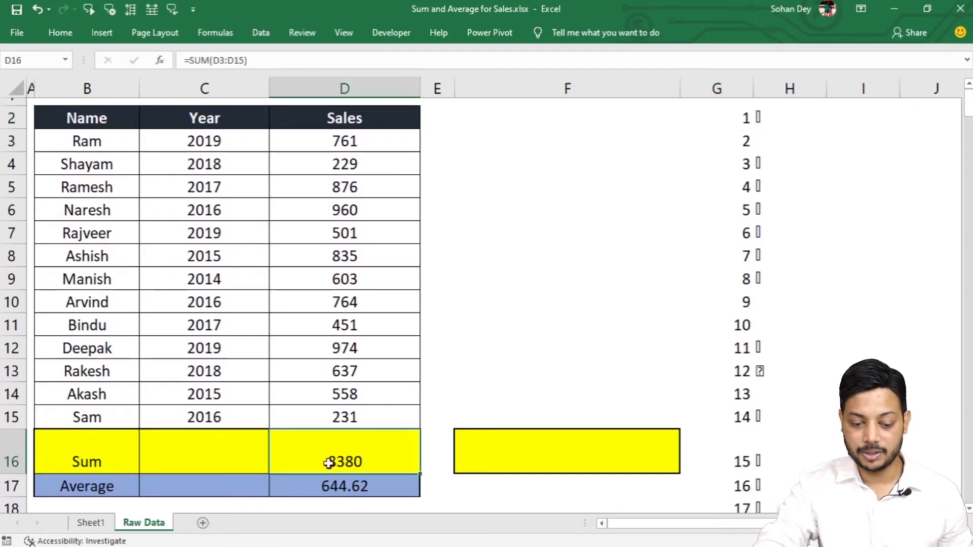
click(531, 457)
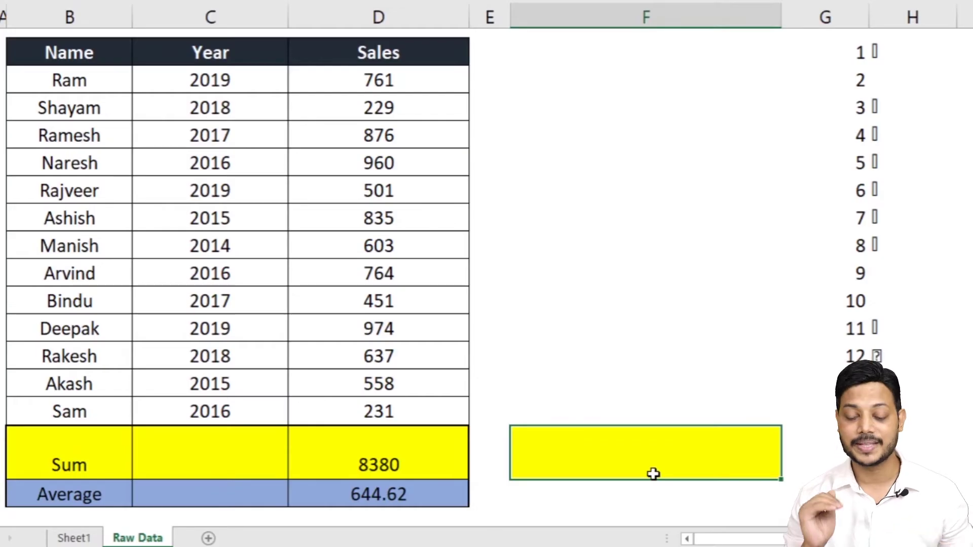
text(=&"Sum =)
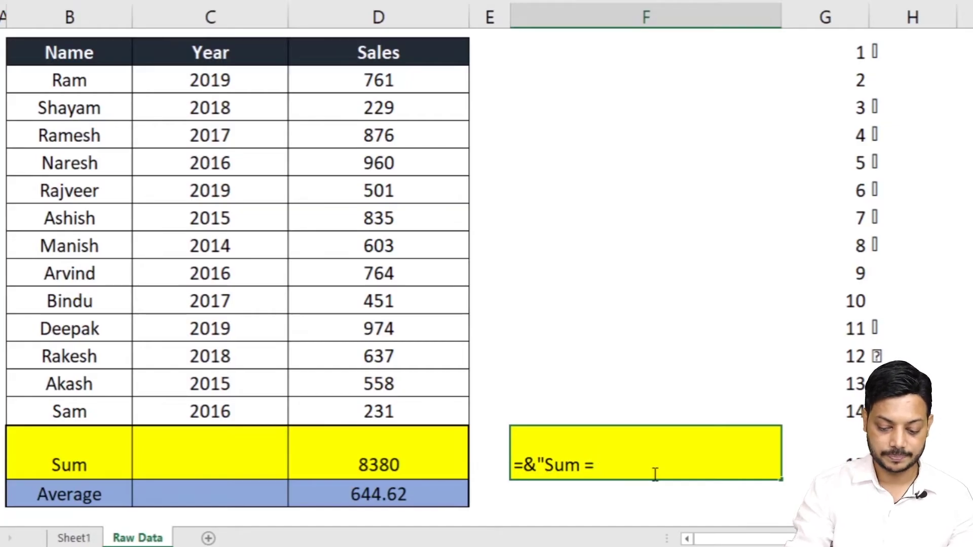
text(")
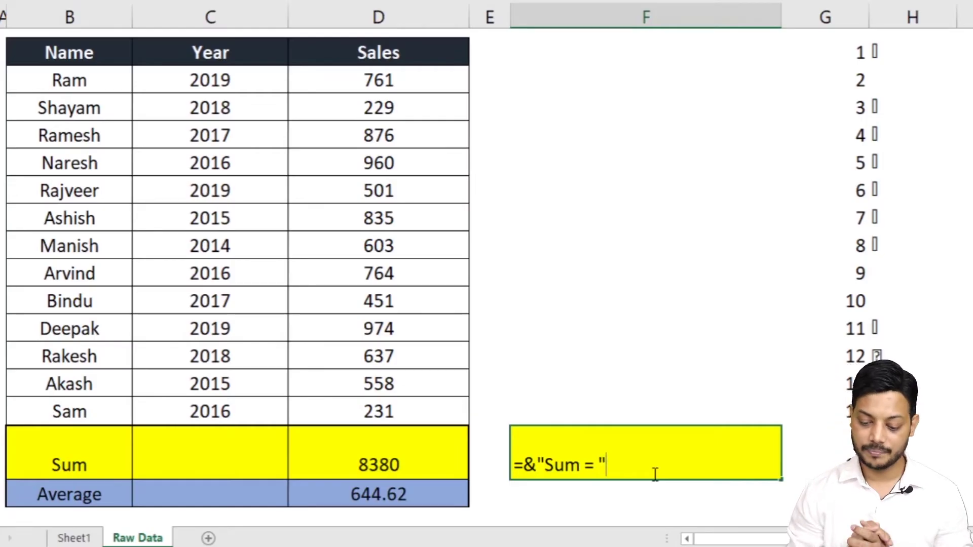
text(&)
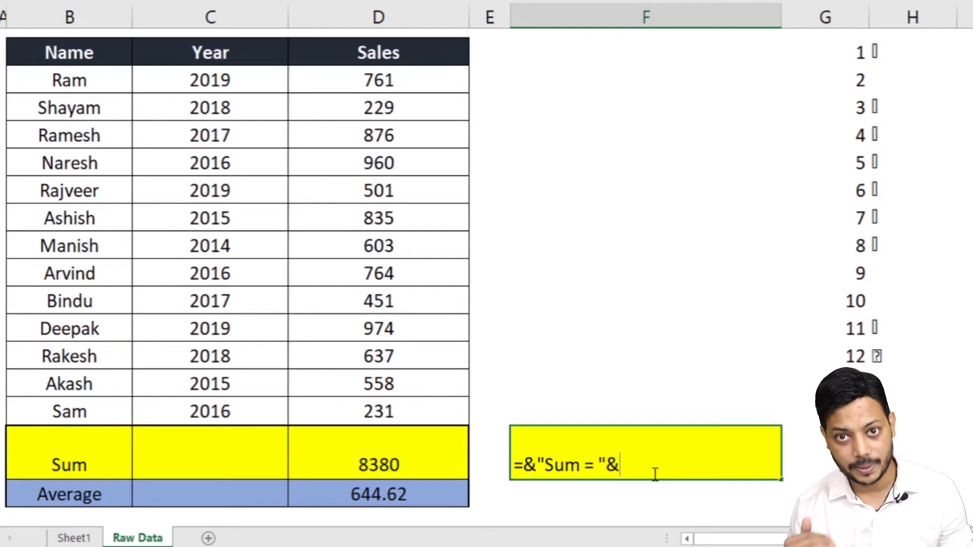
text(su)
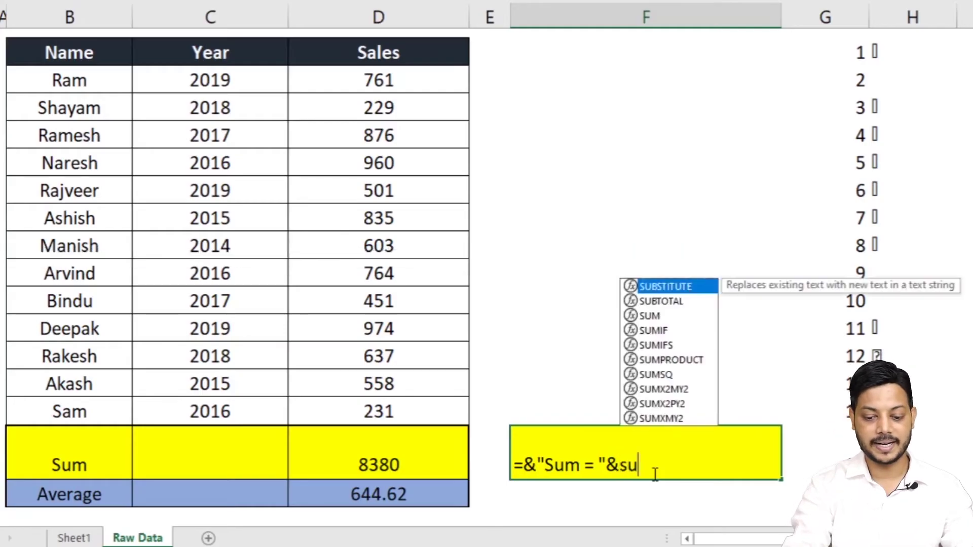
text(m)
key(Tab)
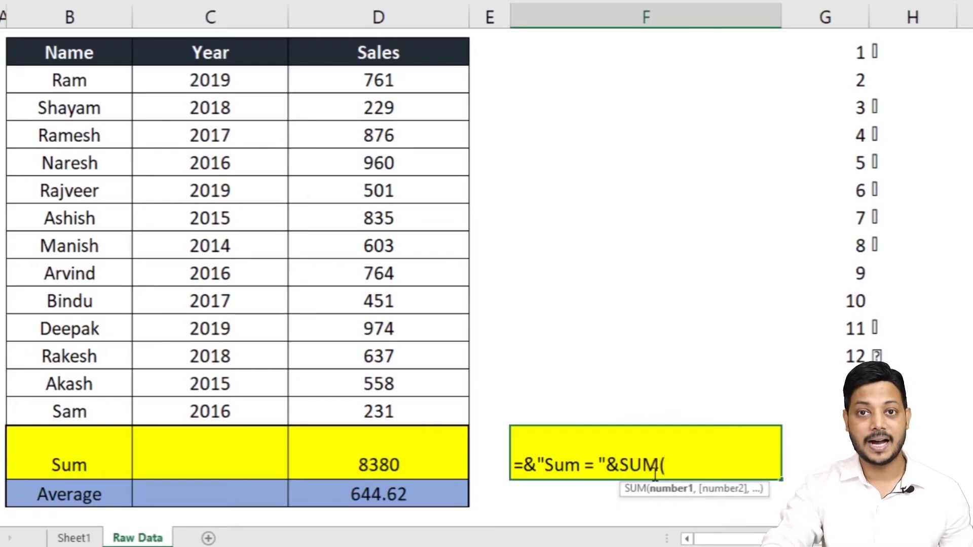
mouse_move(427, 76)
mouse_down()
mouse_move(390, 318)
mouse_move(398, 409)
mouse_up()
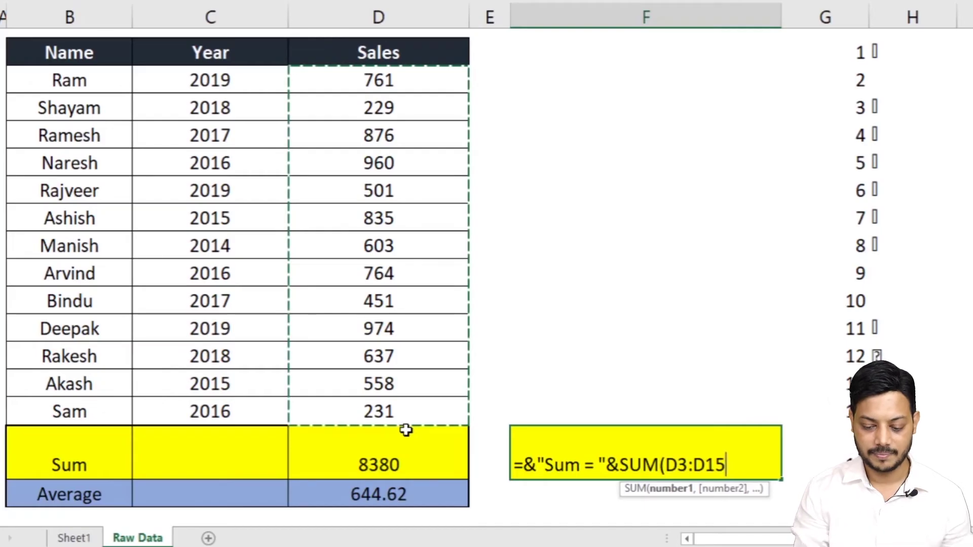
text())
key(Return)
click(518, 311)
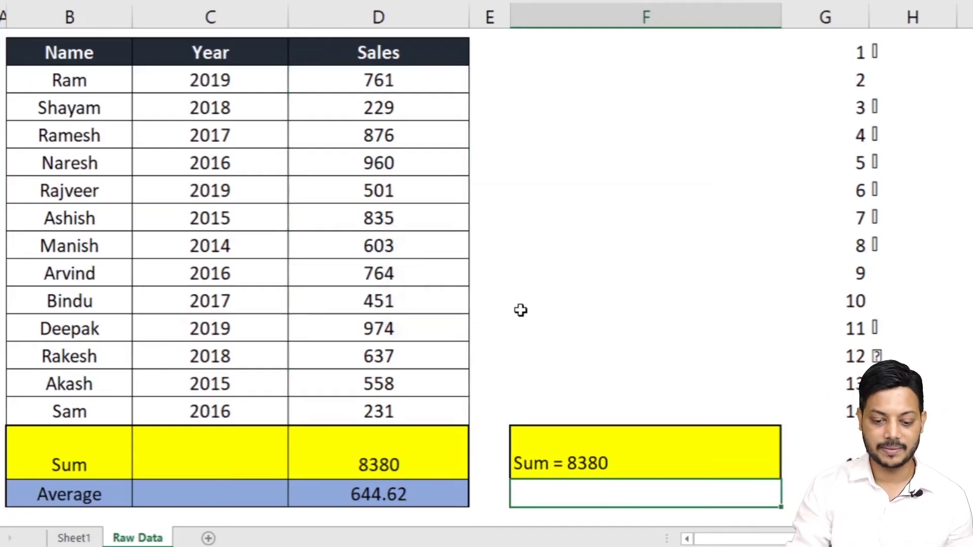
click(602, 457)
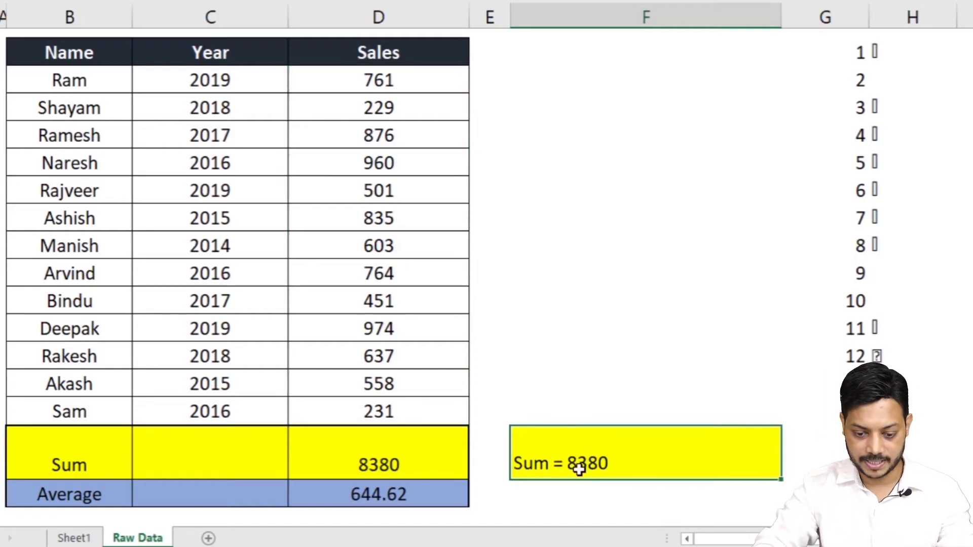
key(F2)
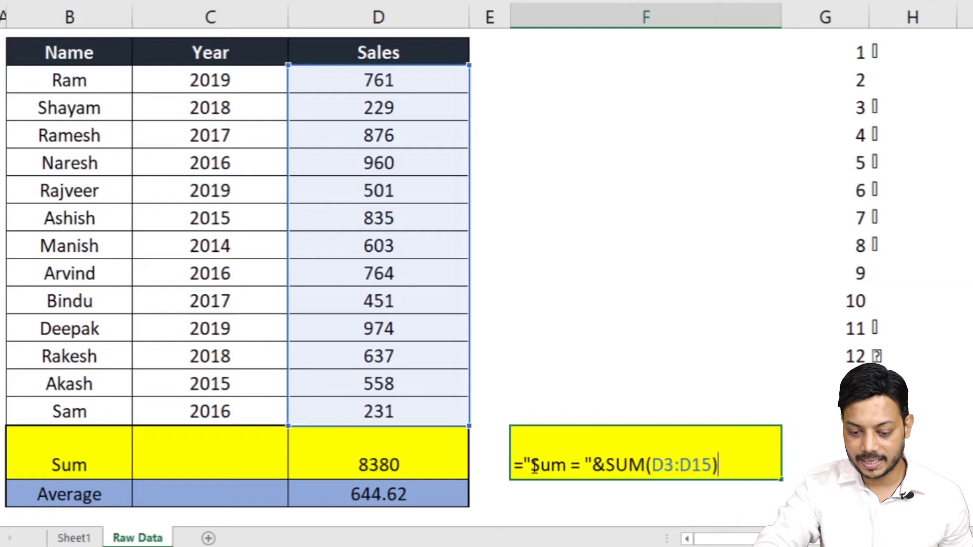
Highlight the "Sum = " label in F16's formula, recommit it, then reopen F16 for editing.
drag(534, 465, 587, 465)
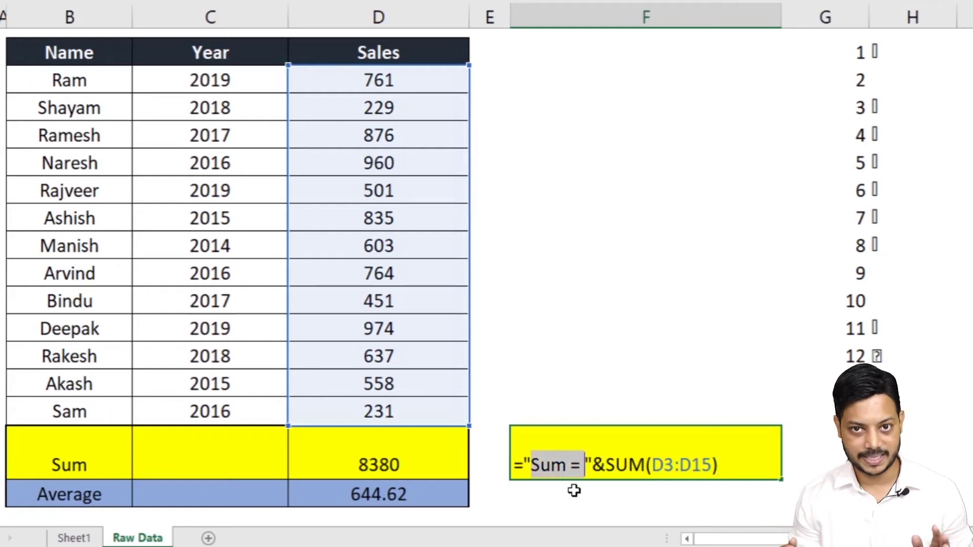
key(ctrl+Return)
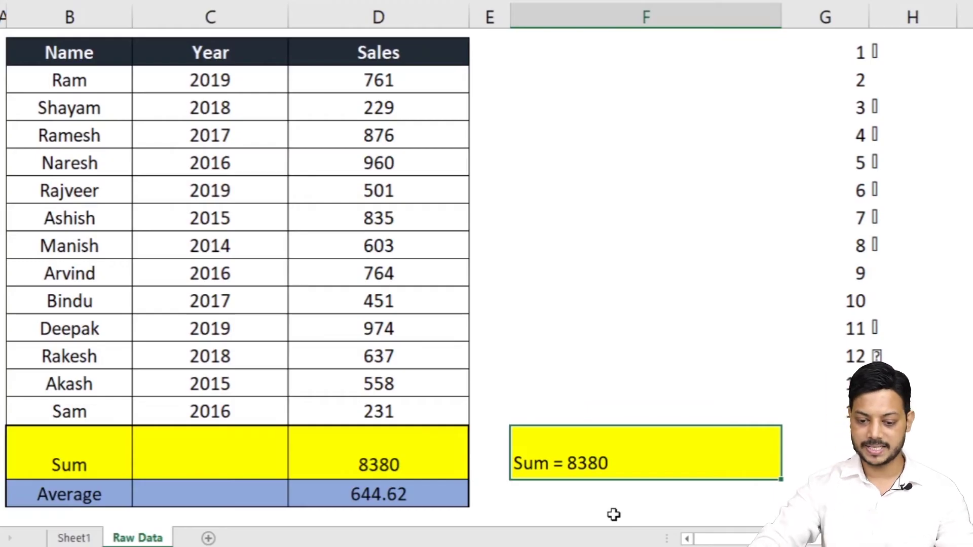
key(F2)
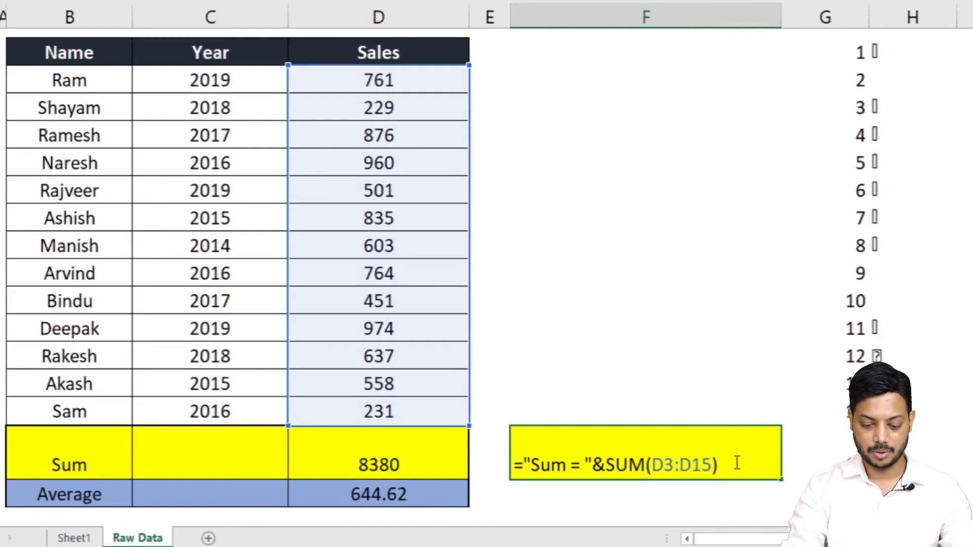
Extend F16's formula with &" ,"&"Average = "&AVERAGE(D3:D15).
text(&" ,)
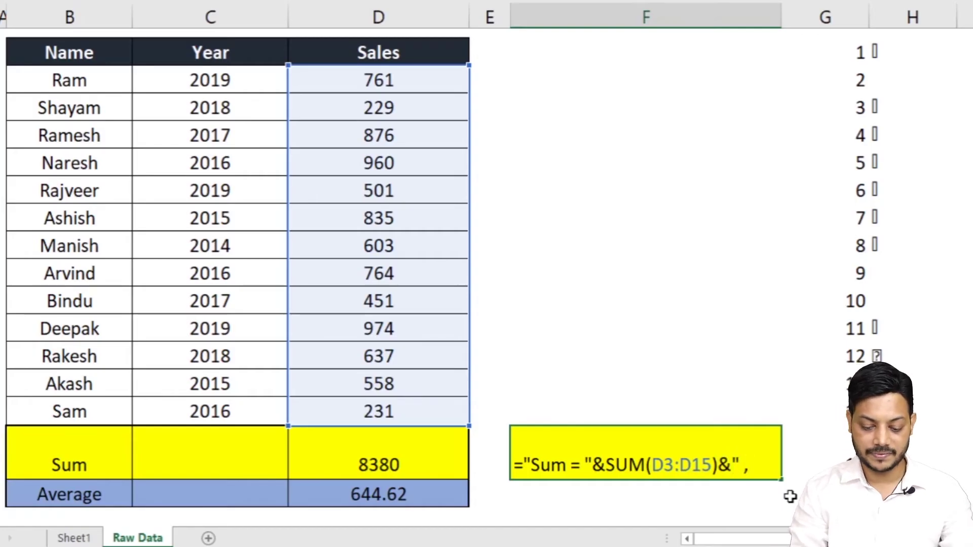
text(")
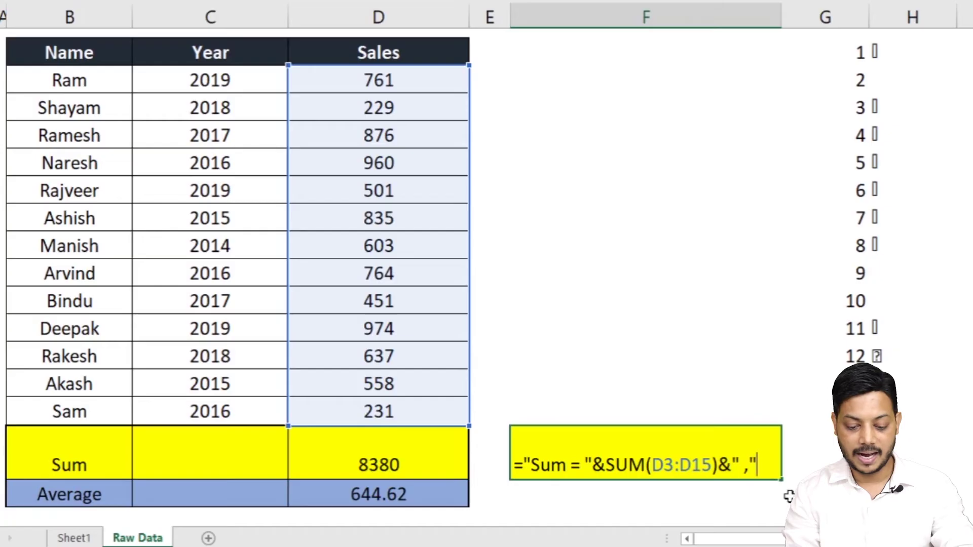
text(&)
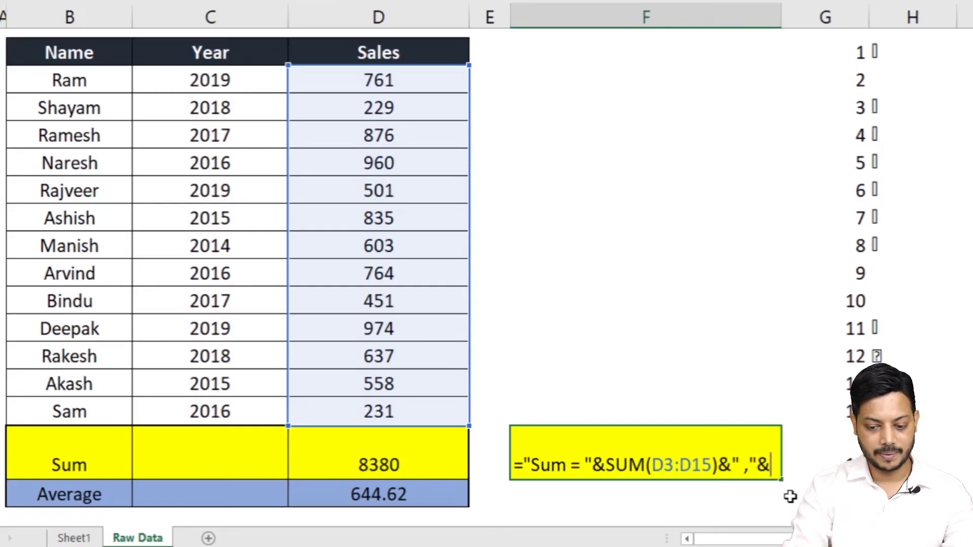
text( "Average)
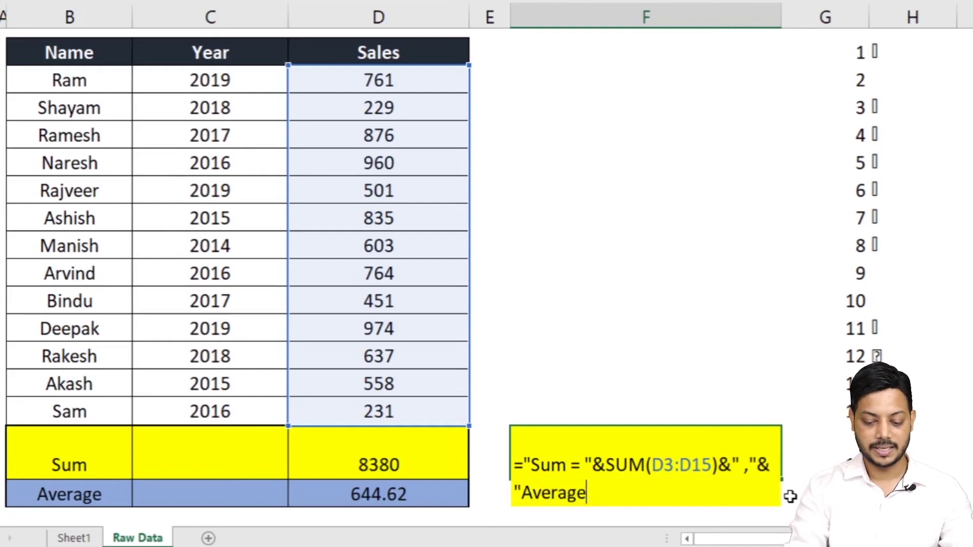
text(=)
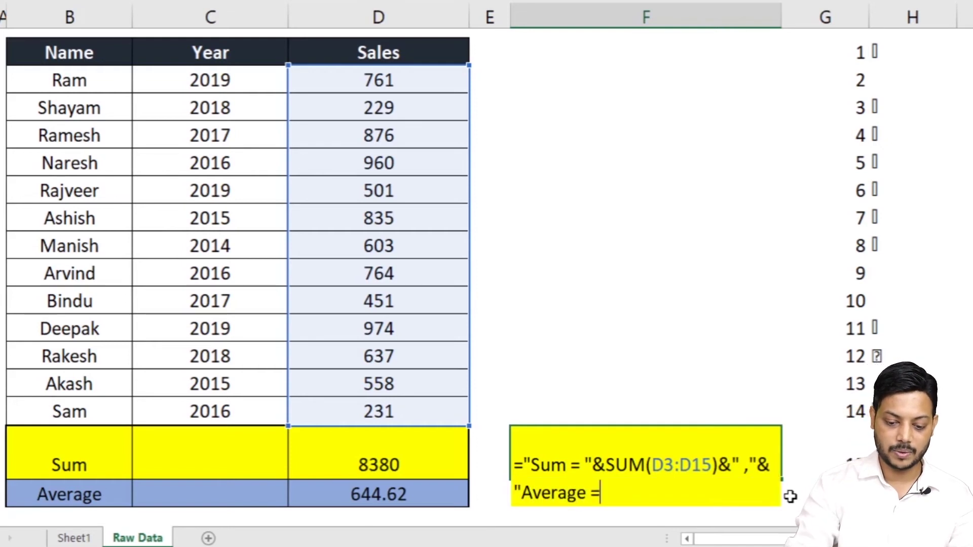
text( "&A)
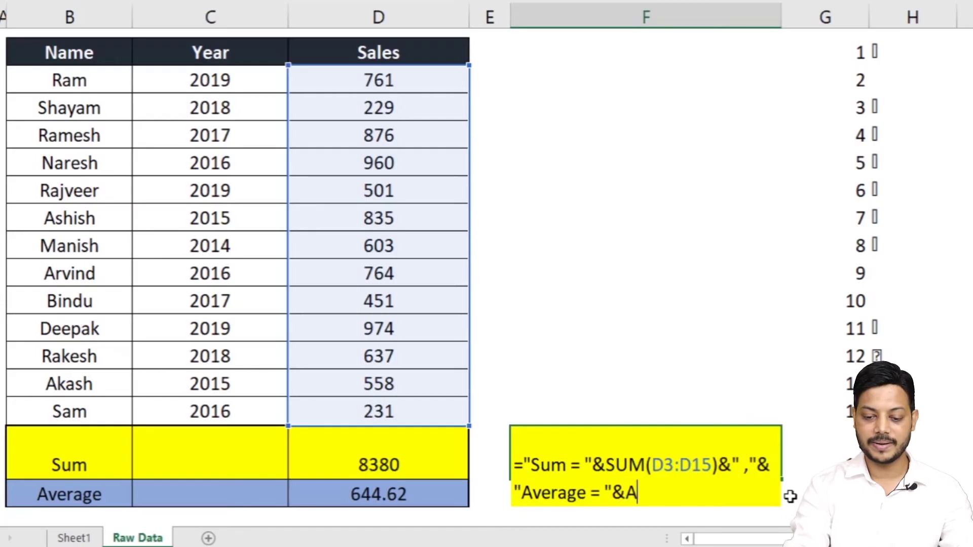
text(ve)
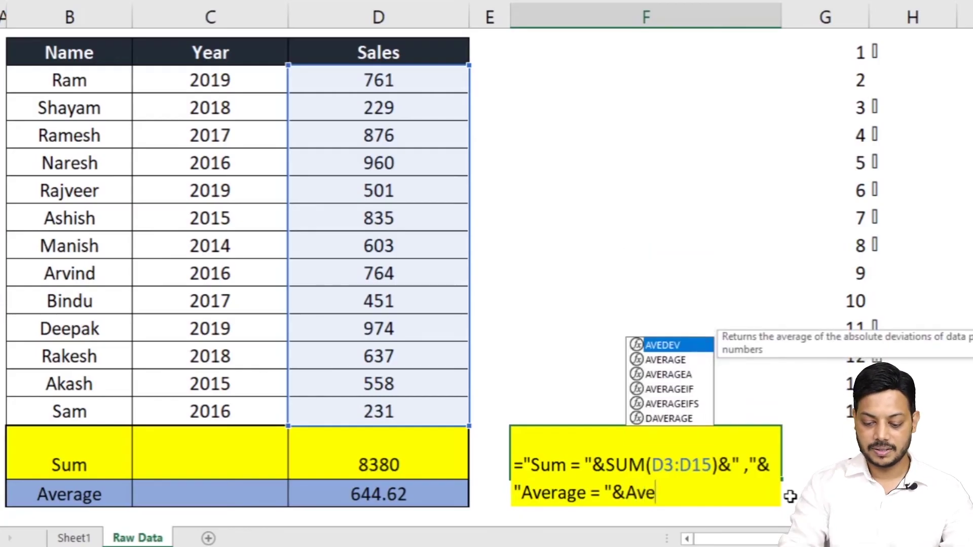
key(Down)
key(Tab)
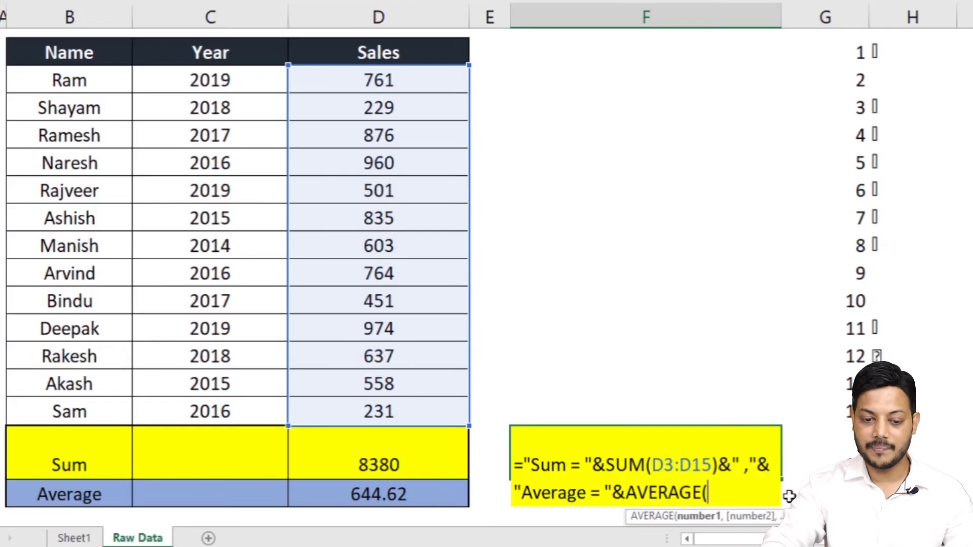
drag(395, 77, 398, 409)
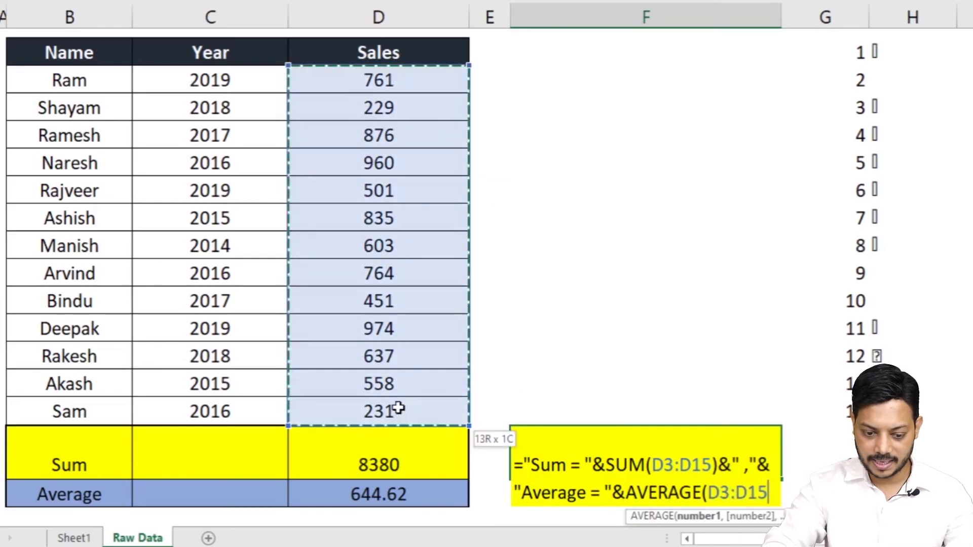
Close and commit the combined formula, accepting Excel's suggested correction, then reselect F16.
text())
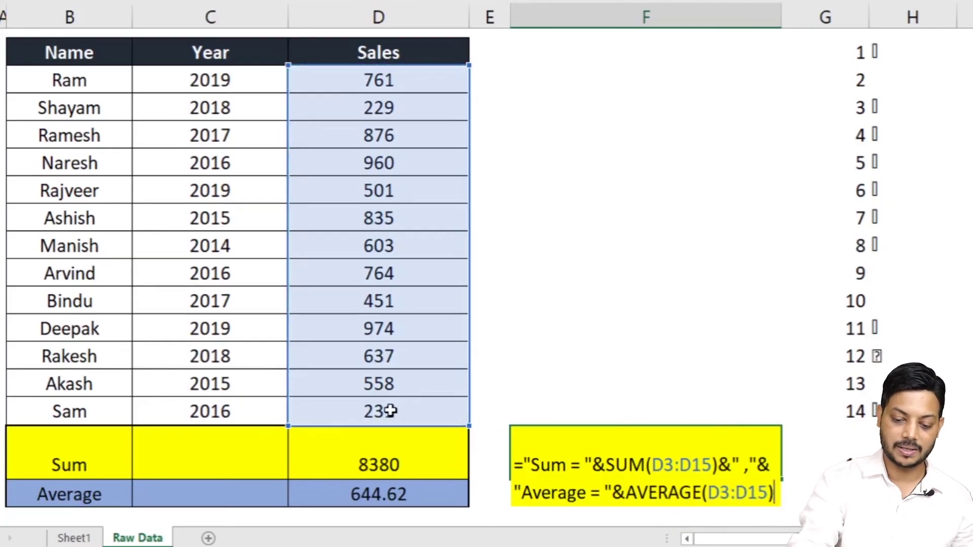
text())
key(Return)
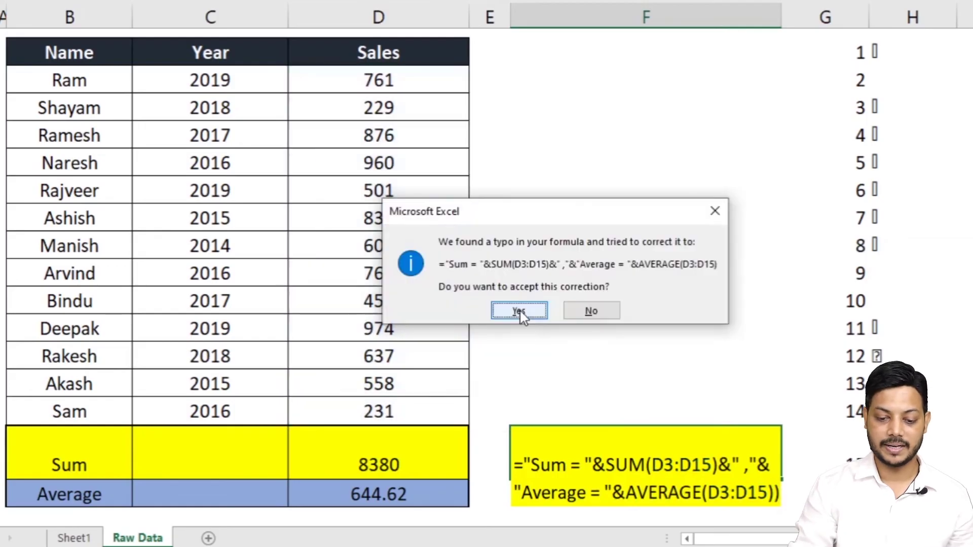
click(519, 311)
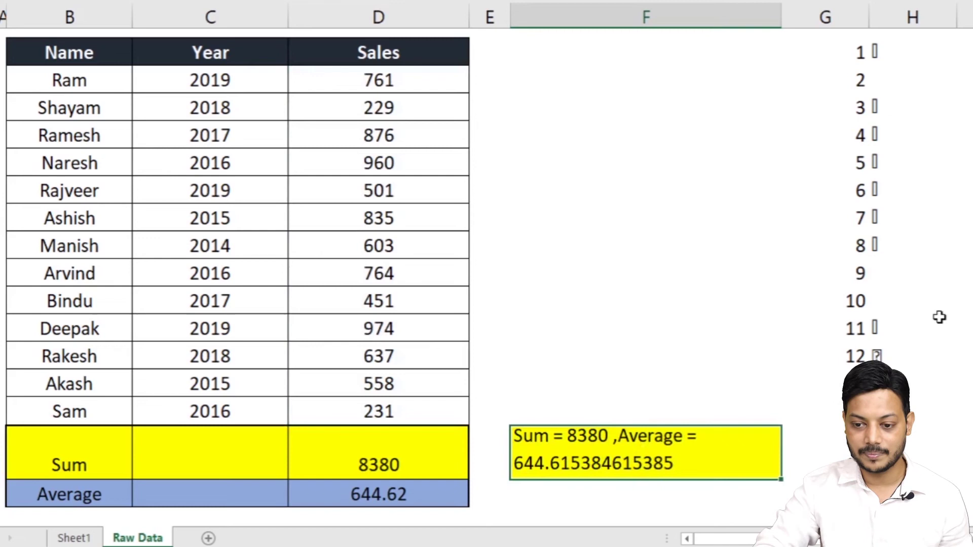
mouse_move(884, 51)
mouse_down()
mouse_move(912, 329)
mouse_move(912, 476)
mouse_up()
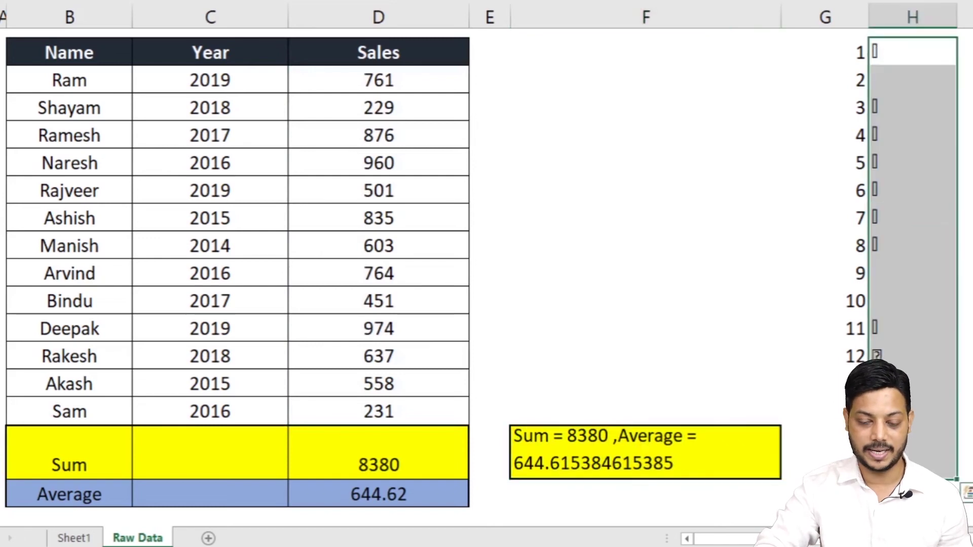
click(628, 447)
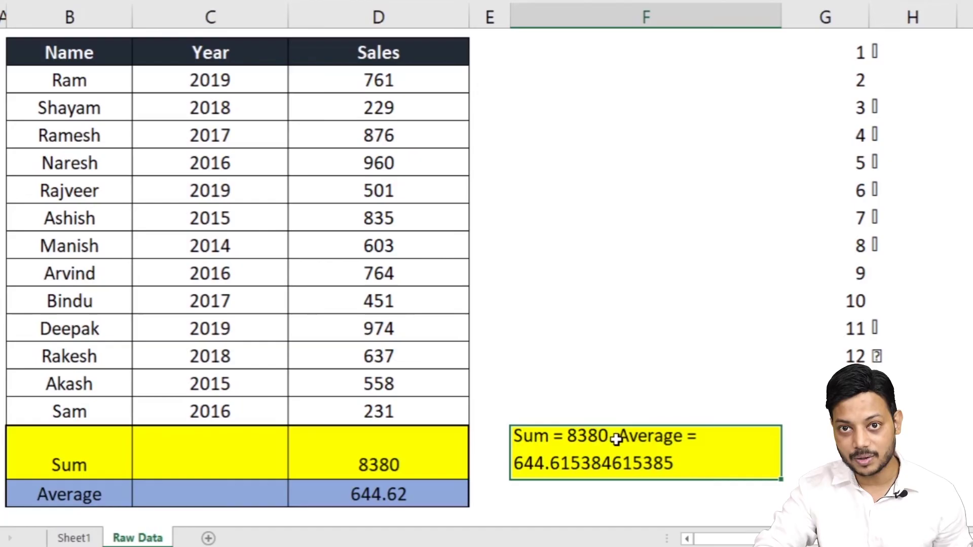
Insert CHAR(10)& before "Average = " in F16's formula to split it over two lines.
double_click(621, 435)
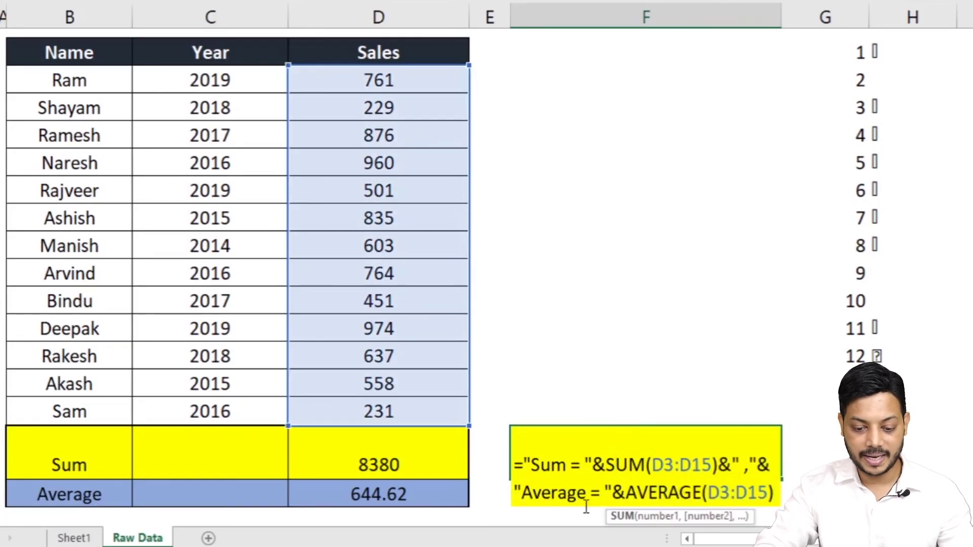
click(775, 467)
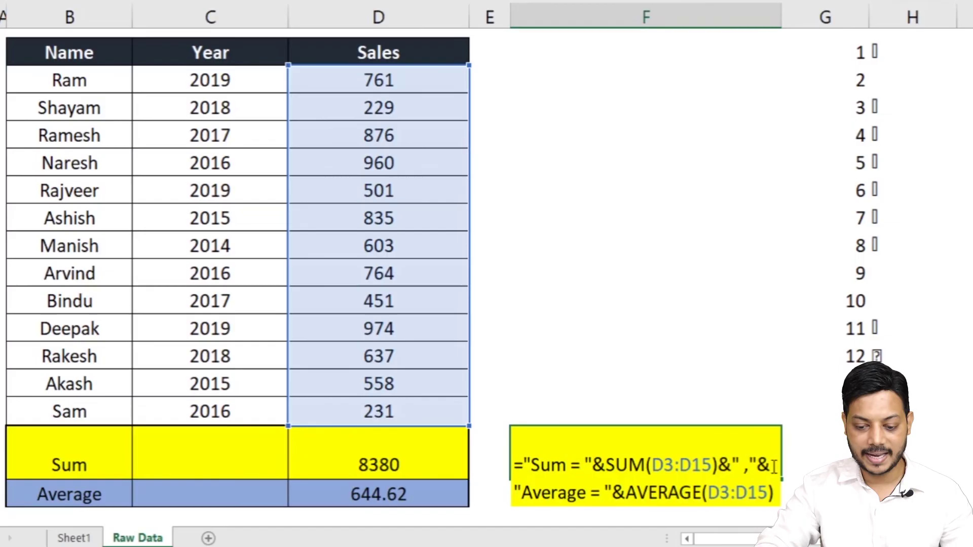
text(Char)
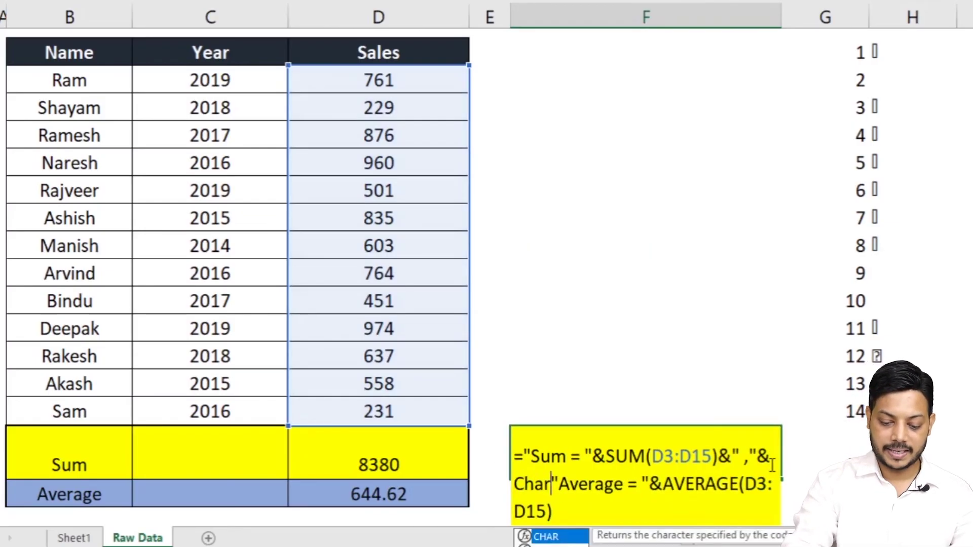
text((10)
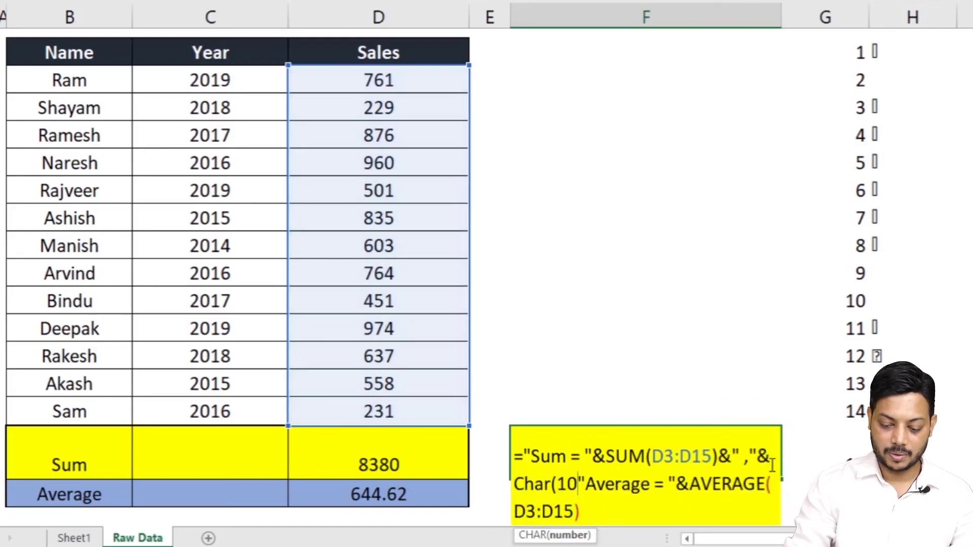
text())
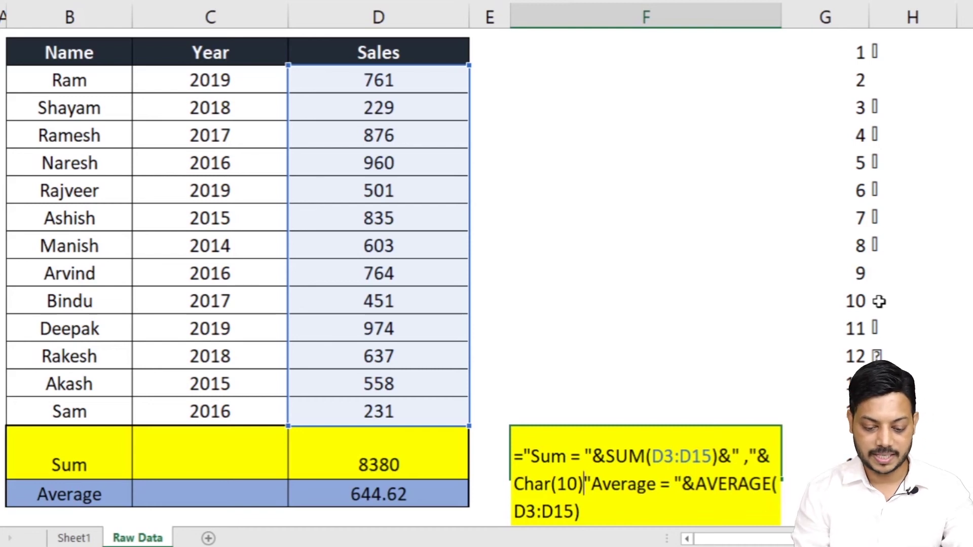
text(&)
key(Return)
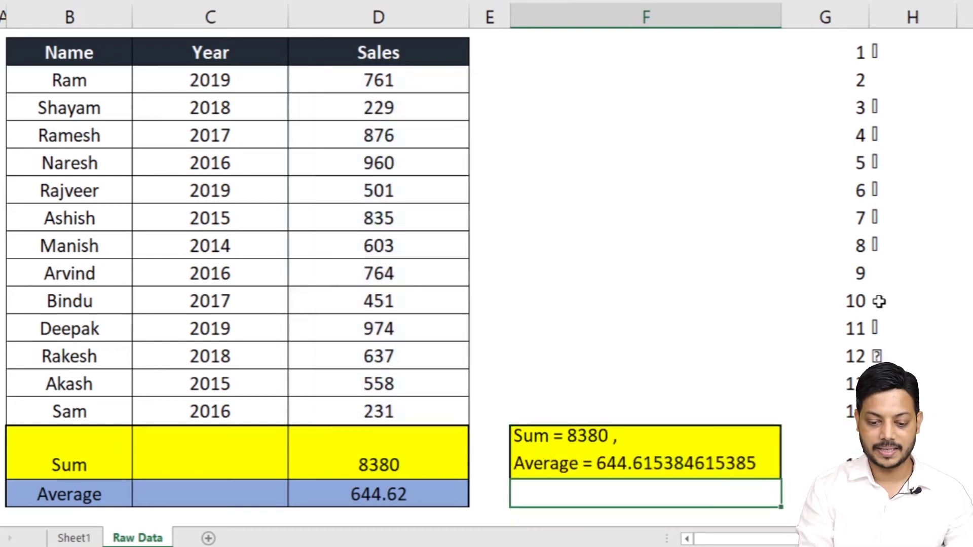
click(537, 446)
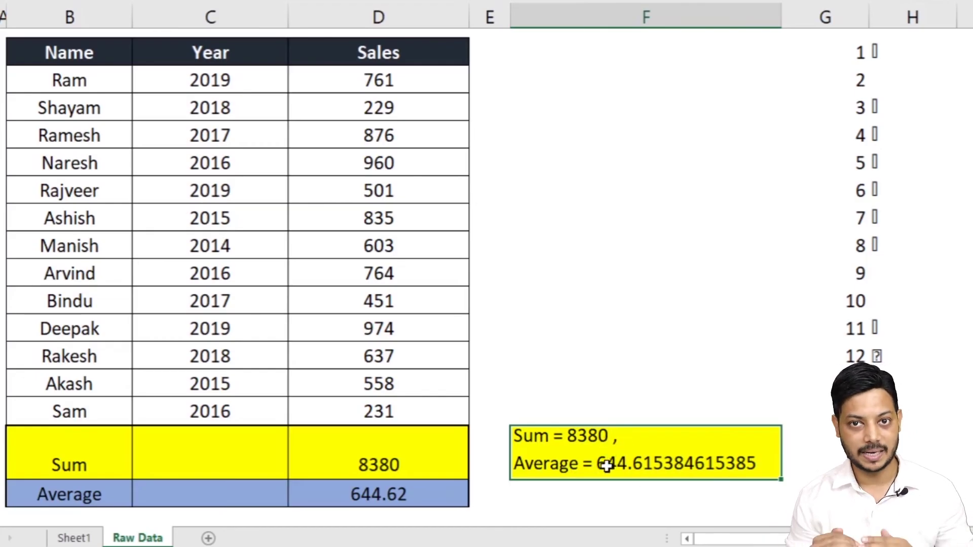
Delete the stray &" ," from F16's formula so the first line reads "Sum = 8380".
double_click(666, 486)
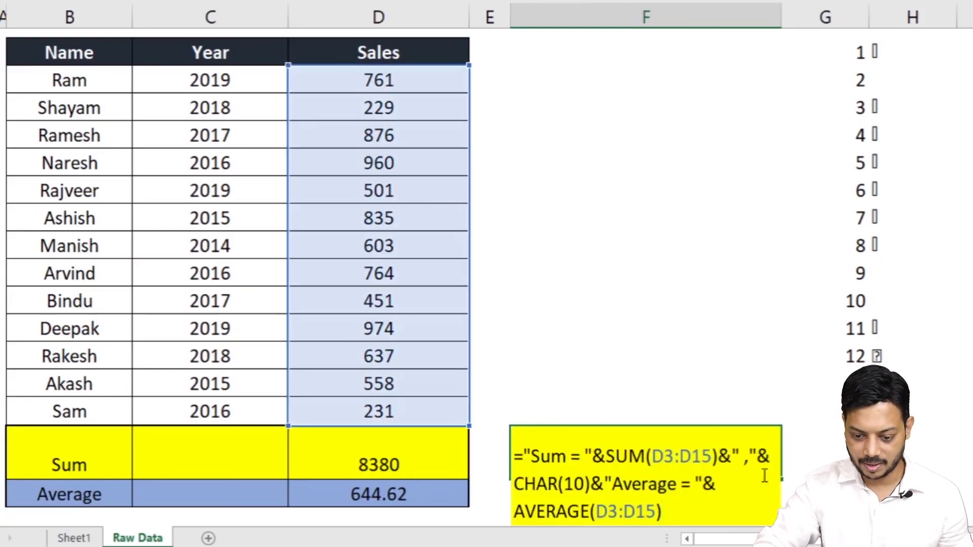
drag(755, 456, 719, 457)
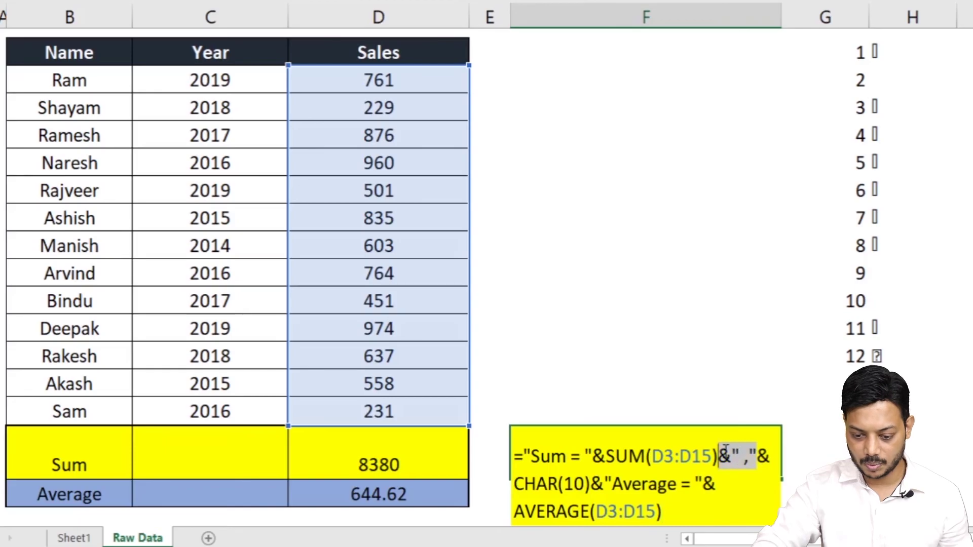
key(BackSpace)
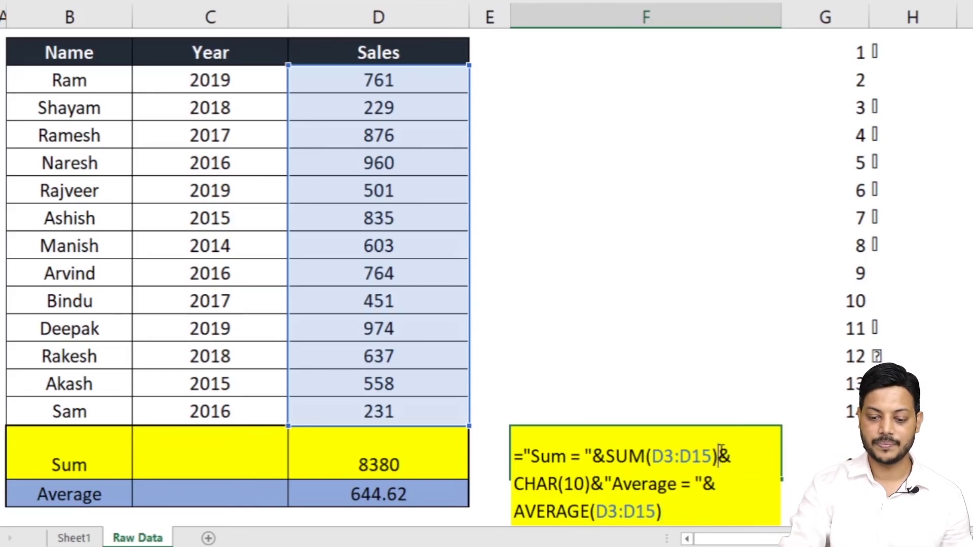
key(ctrl+Return)
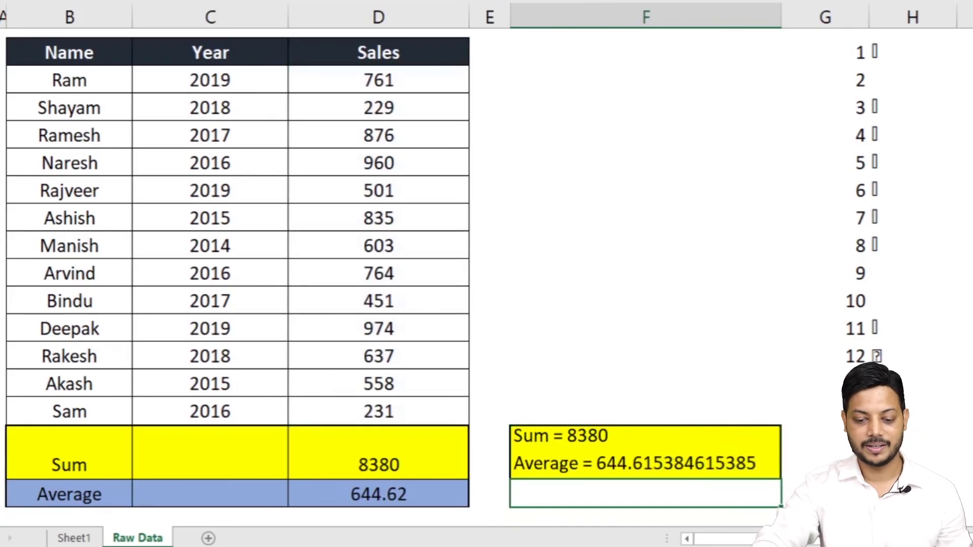